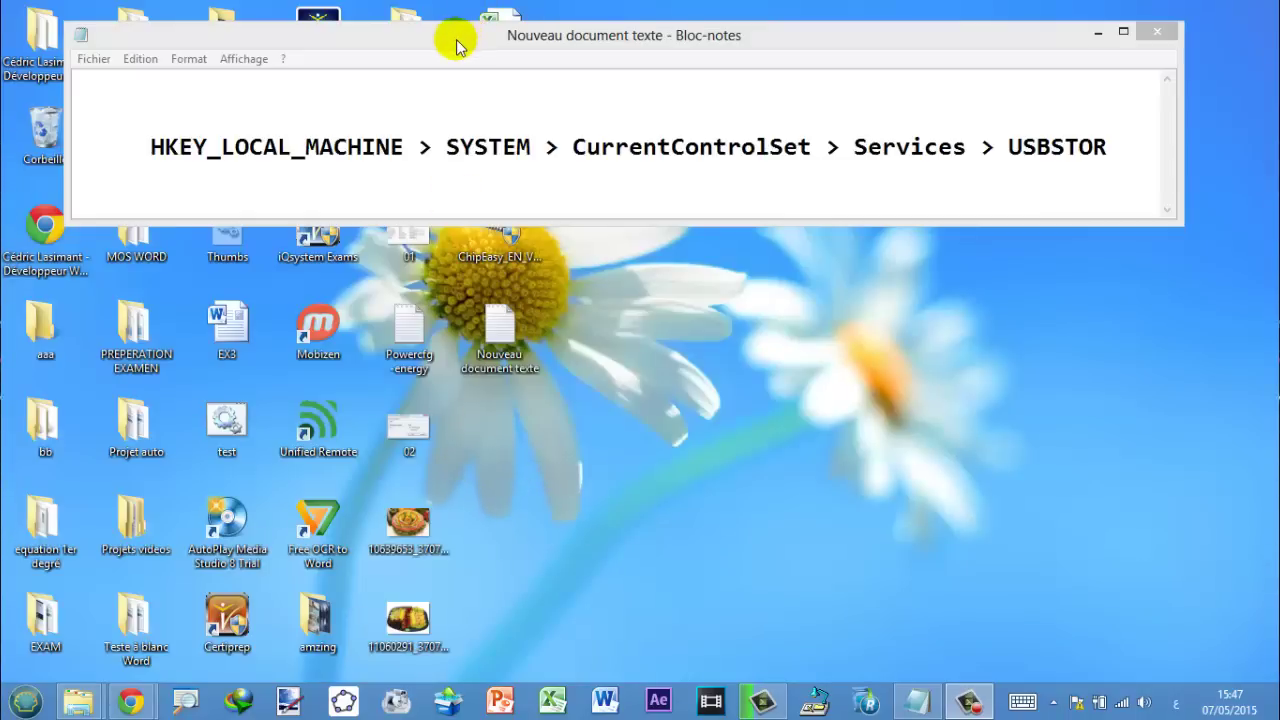
pyautogui.moveTo(456, 42)
pyautogui.mouseDown()
pyautogui.moveTo(391, 150)
pyautogui.moveTo(440, 180)
pyautogui.moveTo(468, 165)
pyautogui.moveTo(472, 186)
pyautogui.moveTo(449, 177)
pyautogui.moveTo(442, 48)
pyautogui.mouseUp()
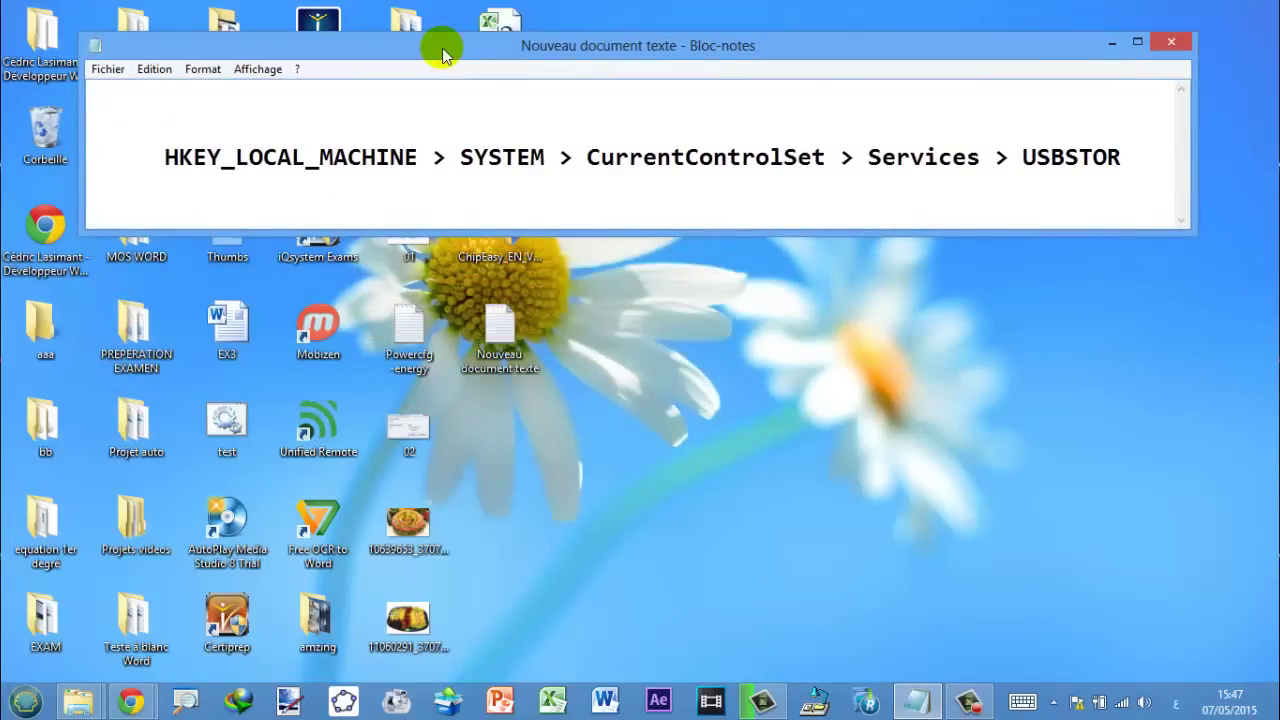
pyautogui.moveTo(442, 47)
pyautogui.mouseDown()
pyautogui.moveTo(409, 52)
pyautogui.moveTo(441, 44)
pyautogui.mouseUp()
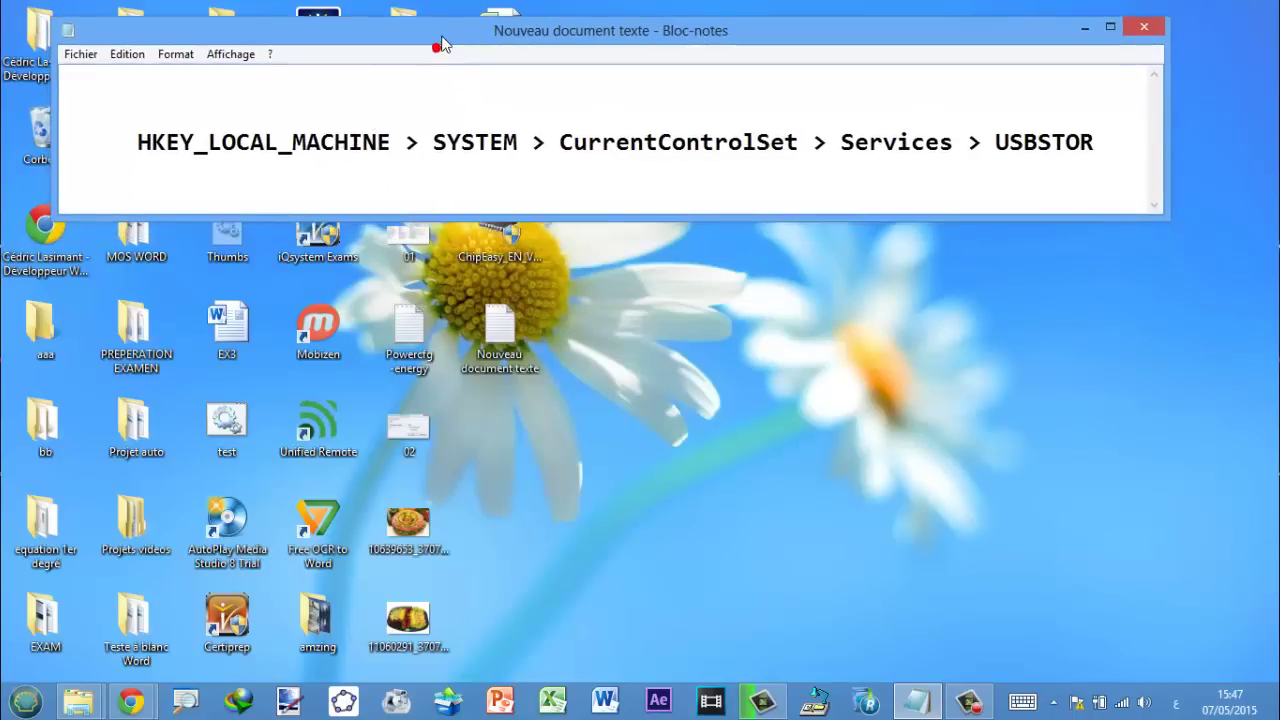
pyautogui.click(25, 707)
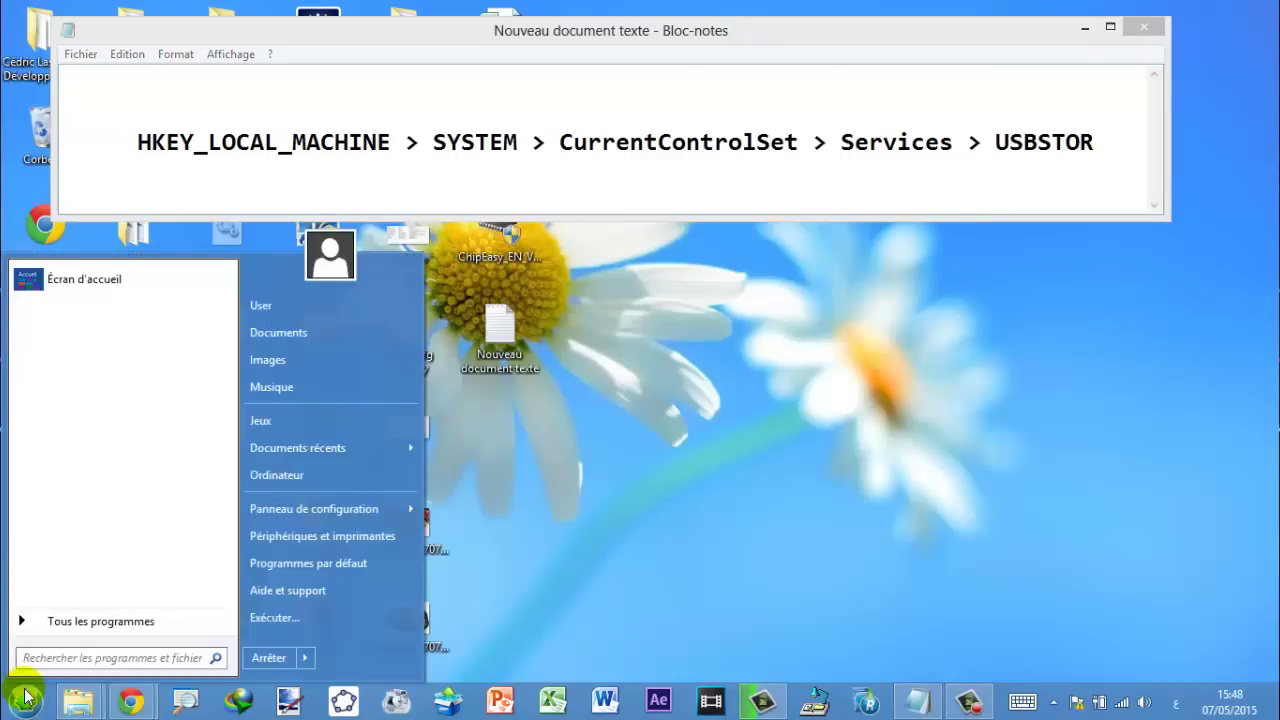
pyautogui.click(649, 513)
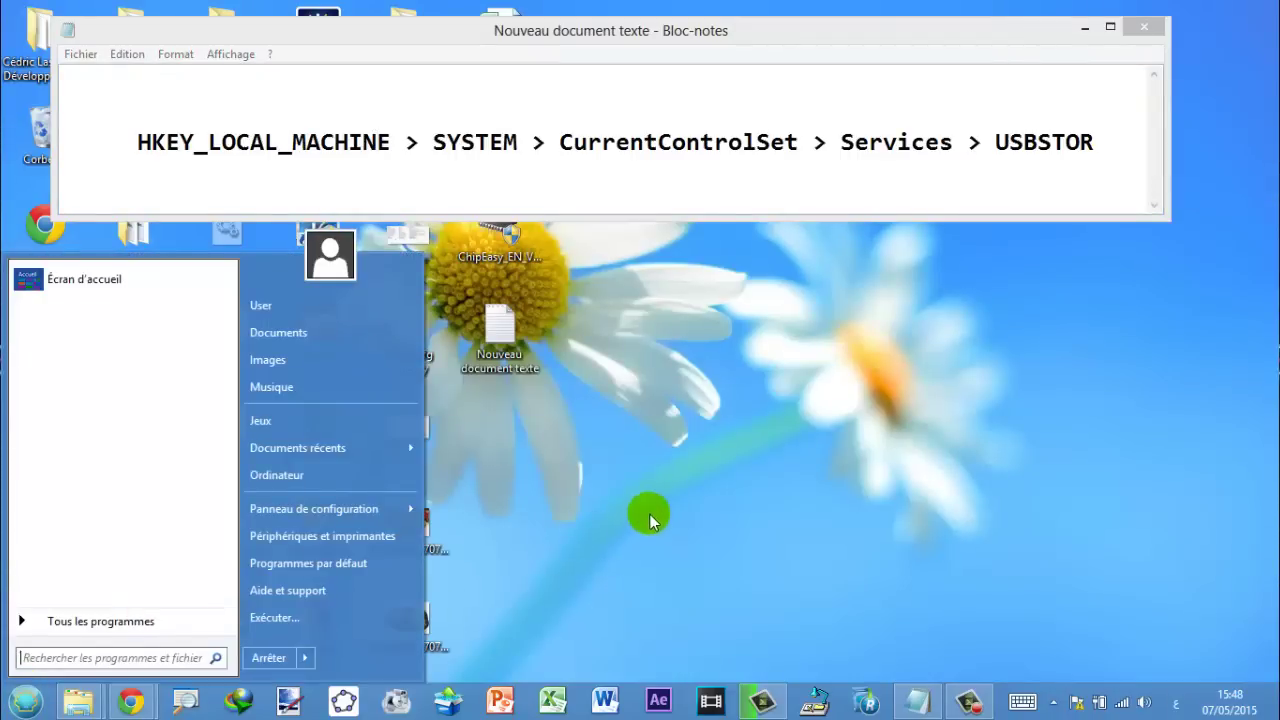
# Open the Registry Editor by searching the programs for regedit, and close it again
pyautogui.click(24, 706)
pyautogui.click(60, 655)
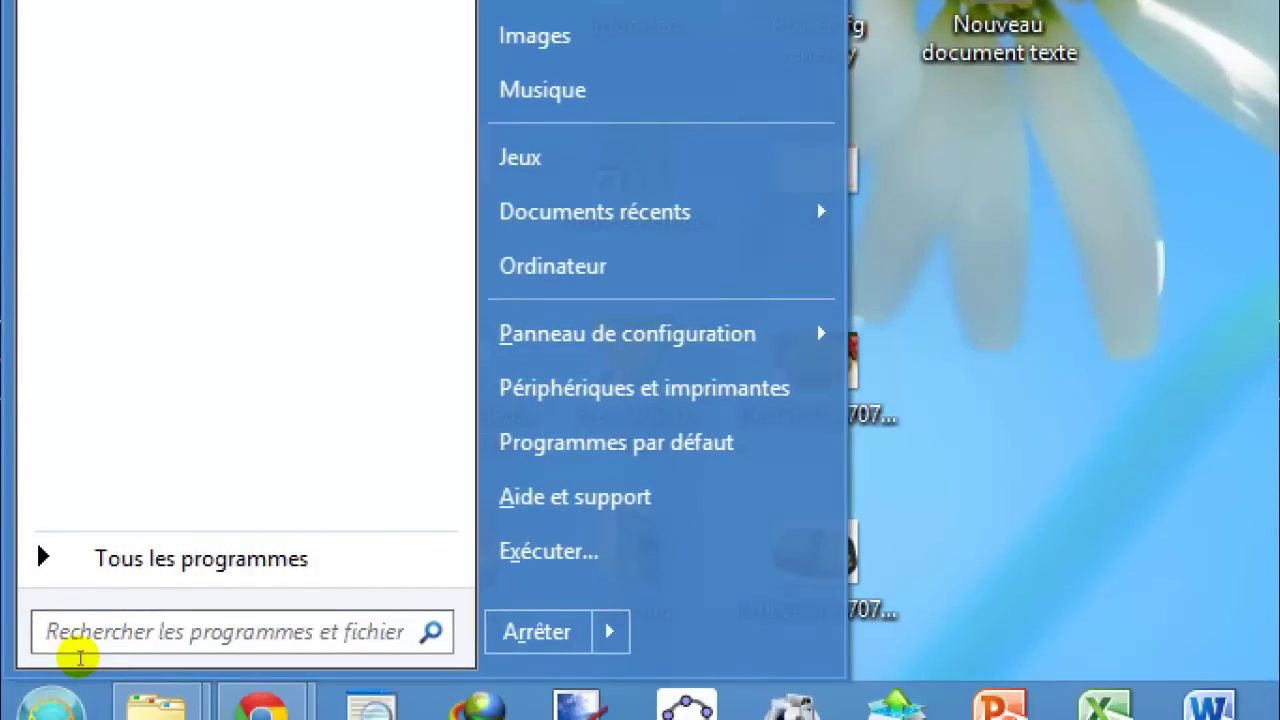
pyautogui.write('reg')
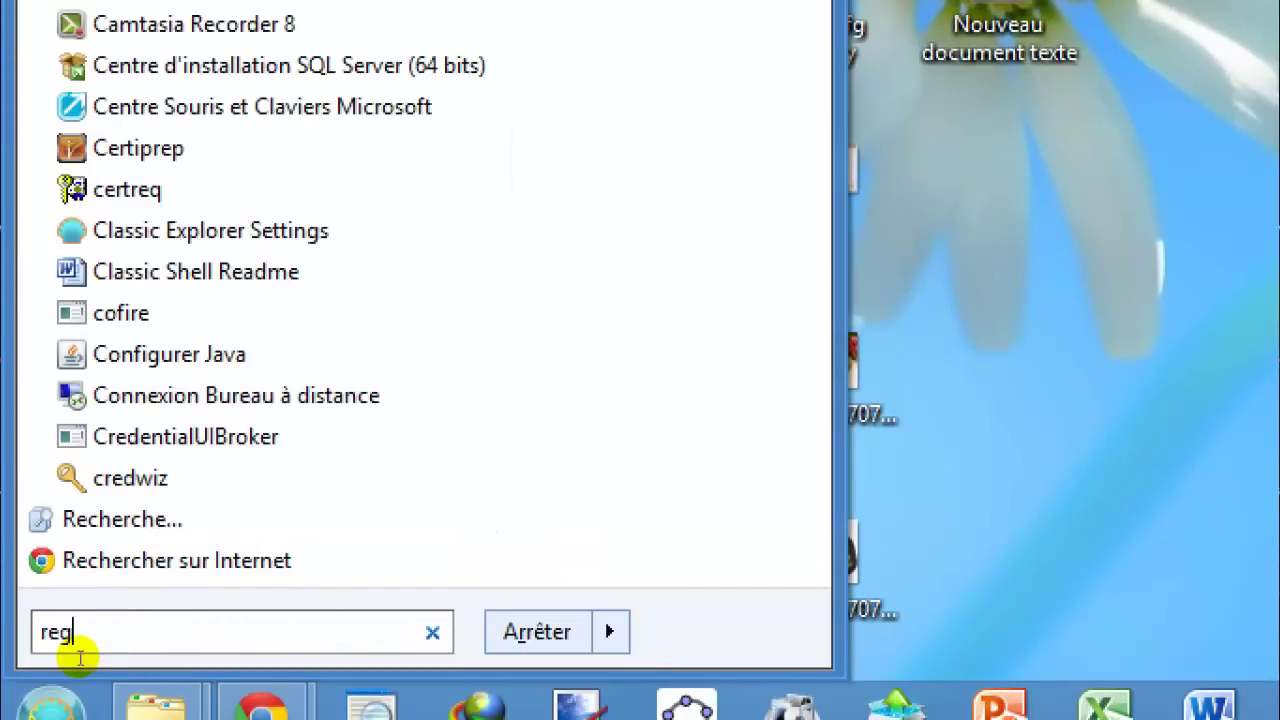
pyautogui.write('edit')
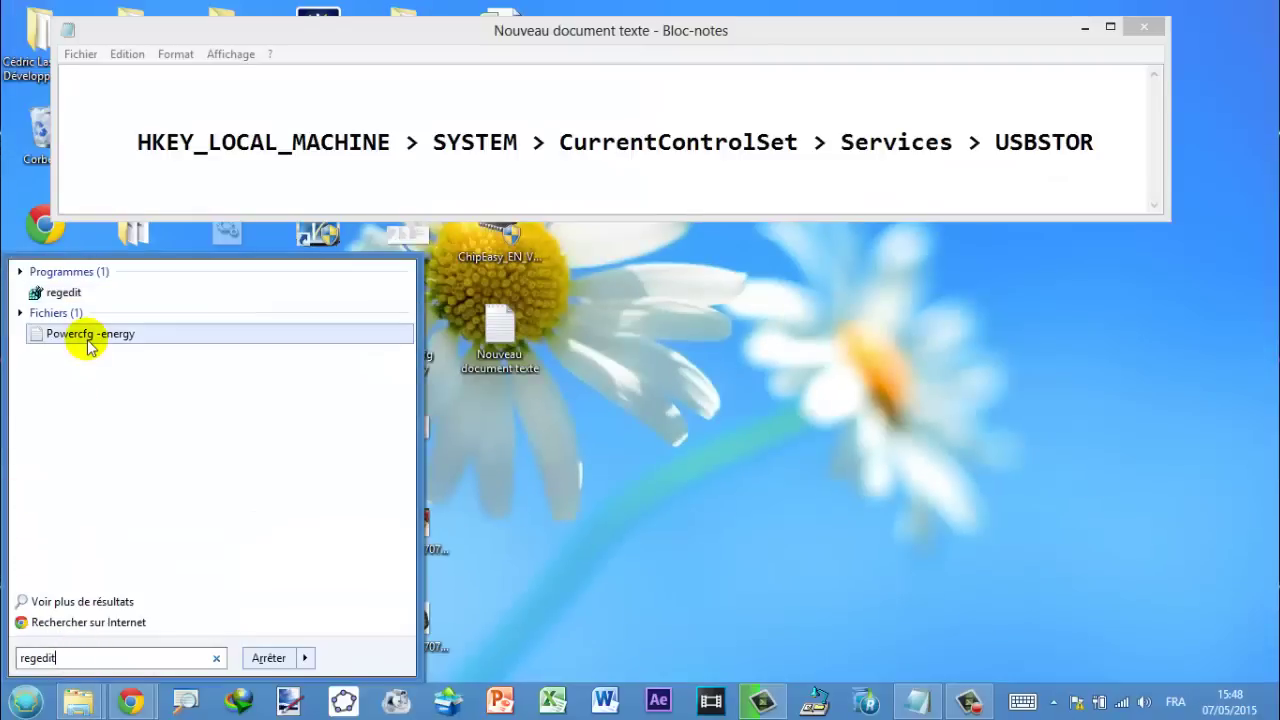
pyautogui.click(62, 293)
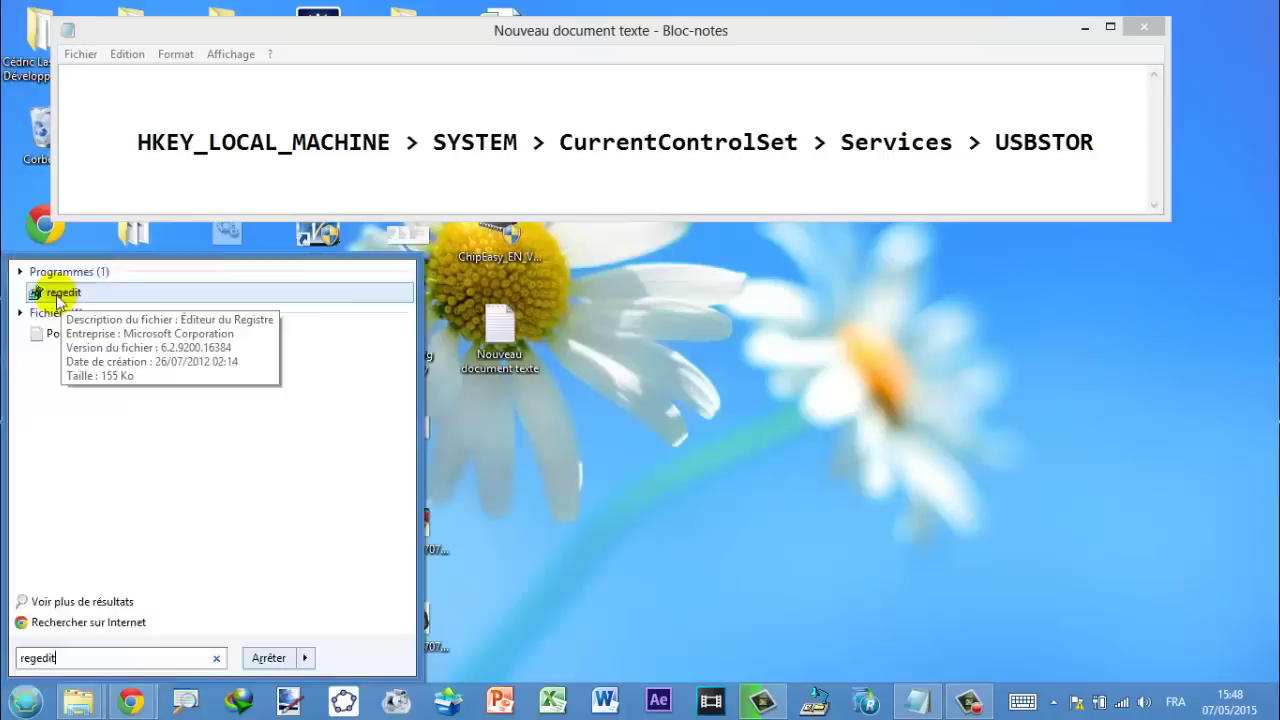
pyautogui.click(57, 286)
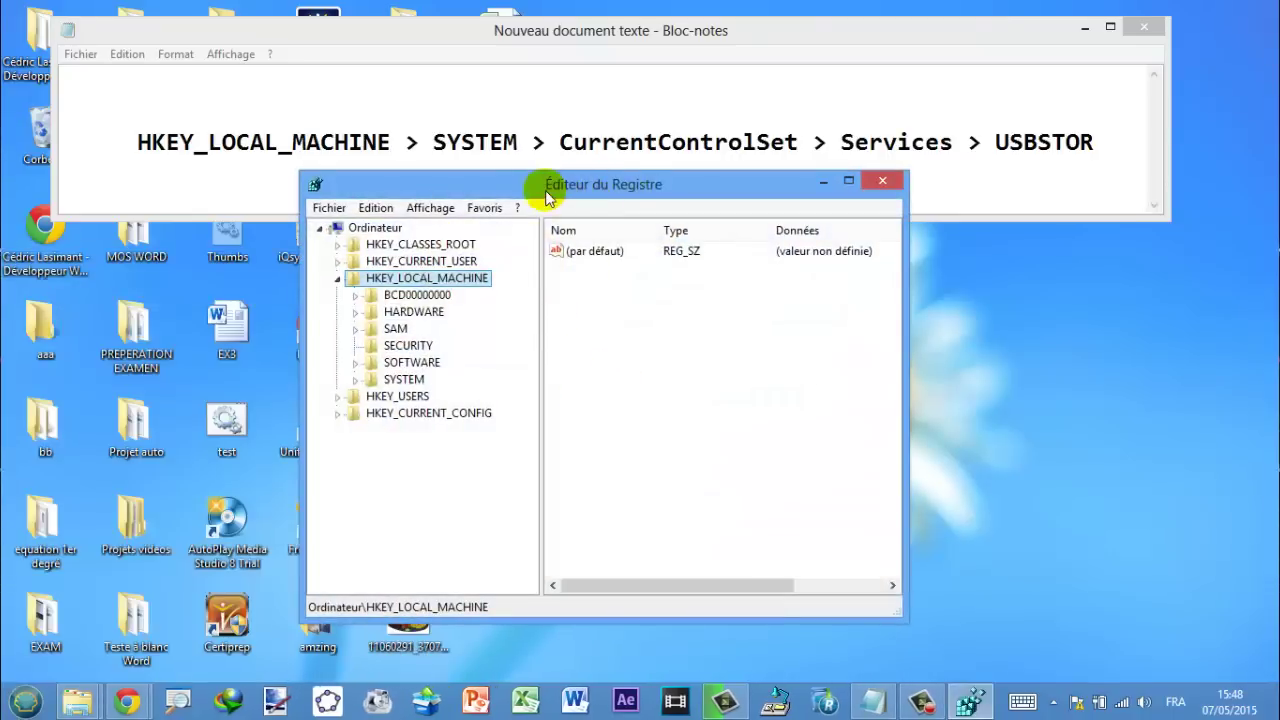
pyautogui.moveTo(527, 190); pyautogui.dragTo(526, 162)
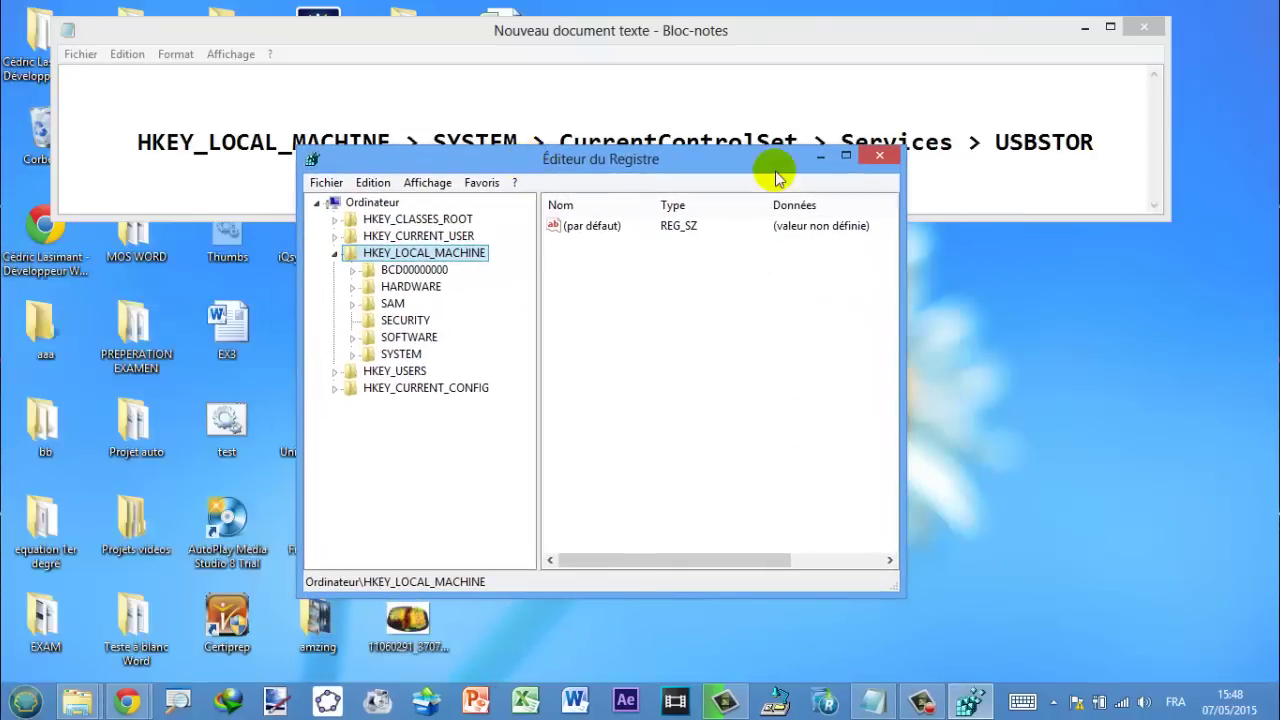
pyautogui.click(875, 157)
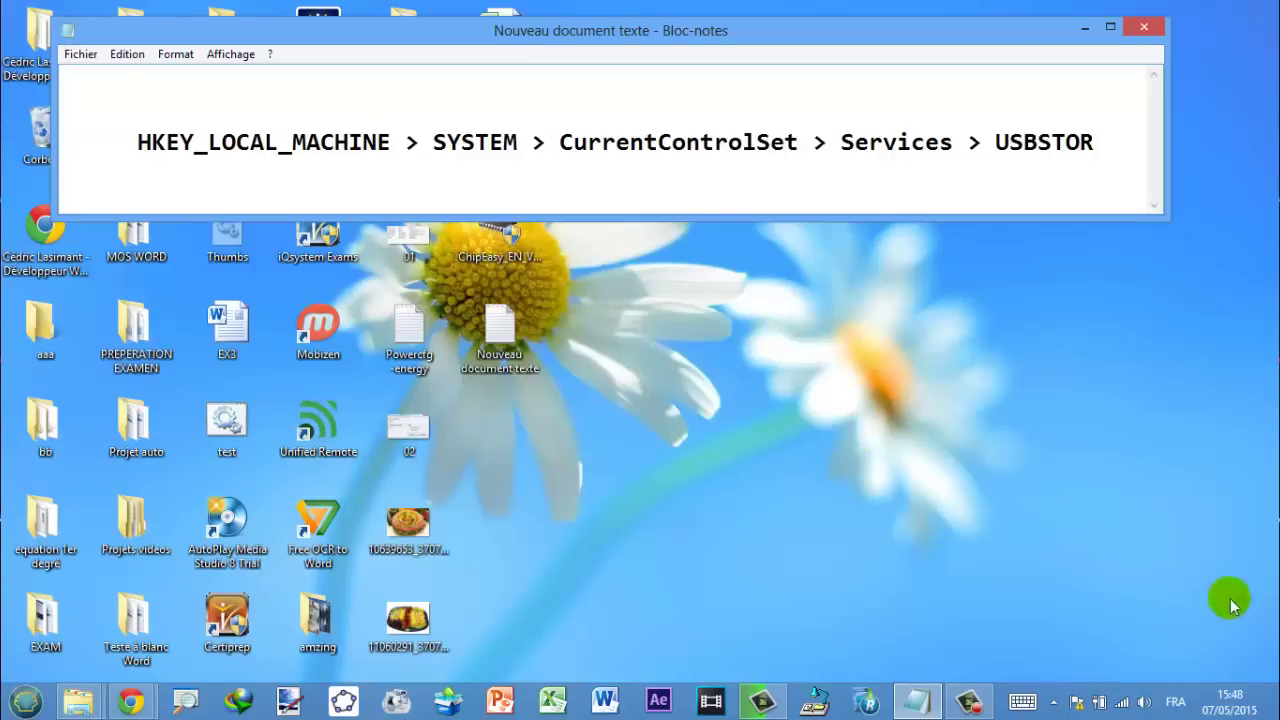
# Open the Registry Editor by searching the applications for regedit, and place its window beneath the registry path in the text note
pyautogui.moveTo(1275, 712)
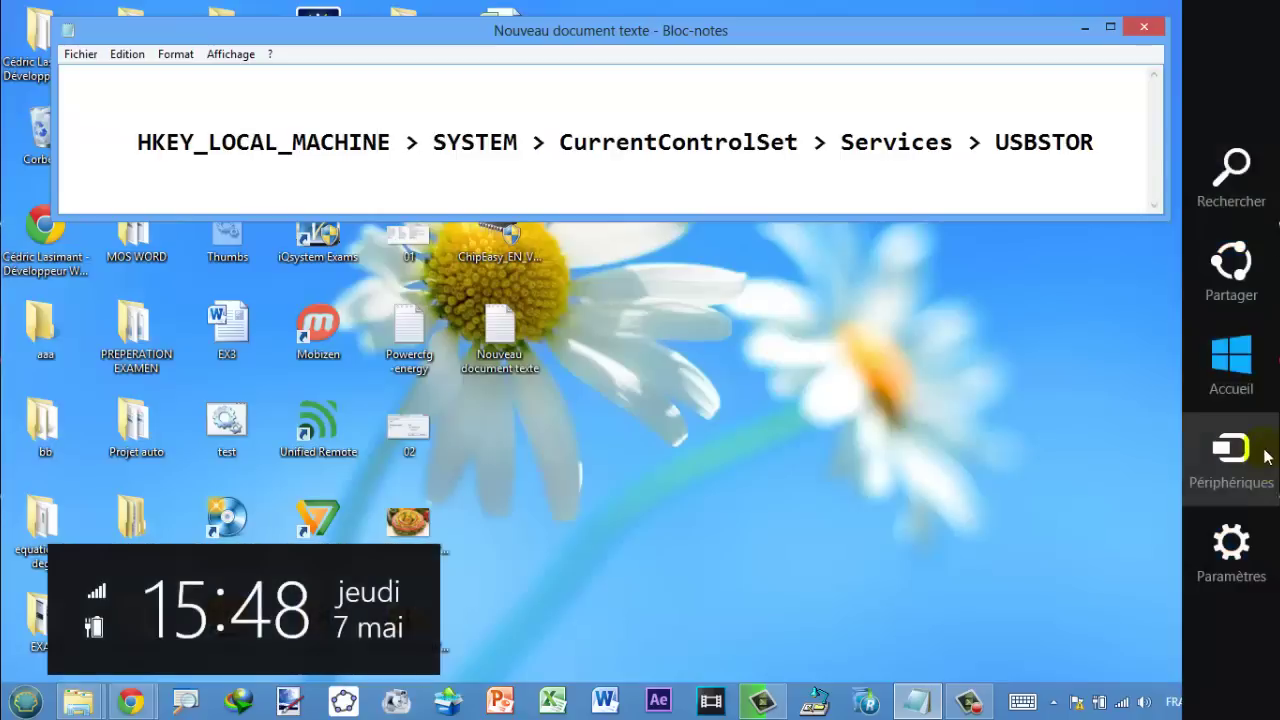
pyautogui.click(1257, 197)
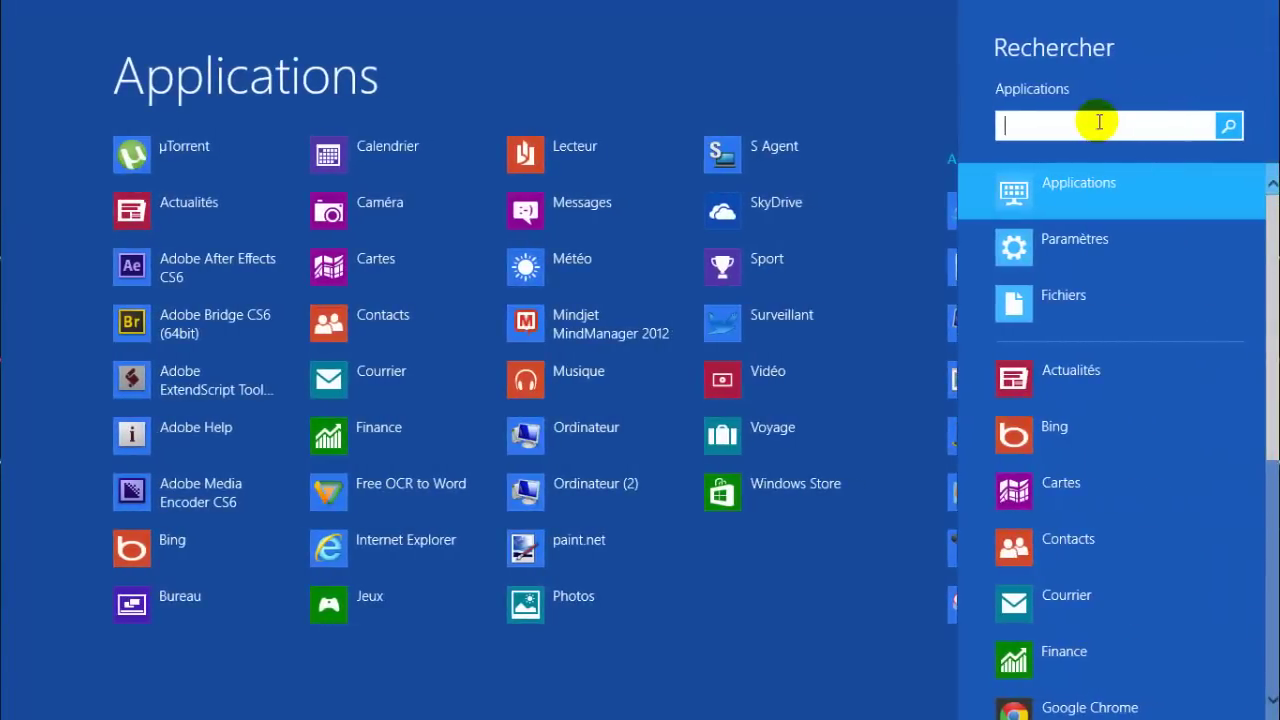
pyautogui.write('regedit')
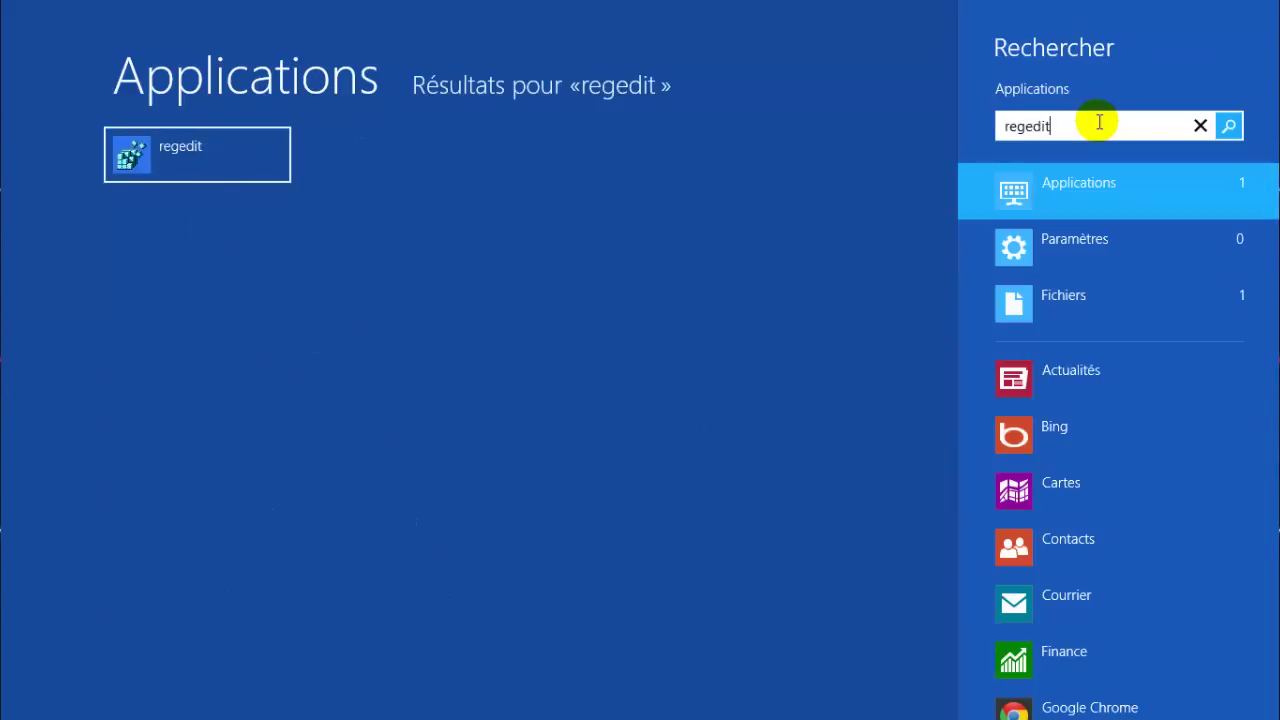
pyautogui.click(162, 152)
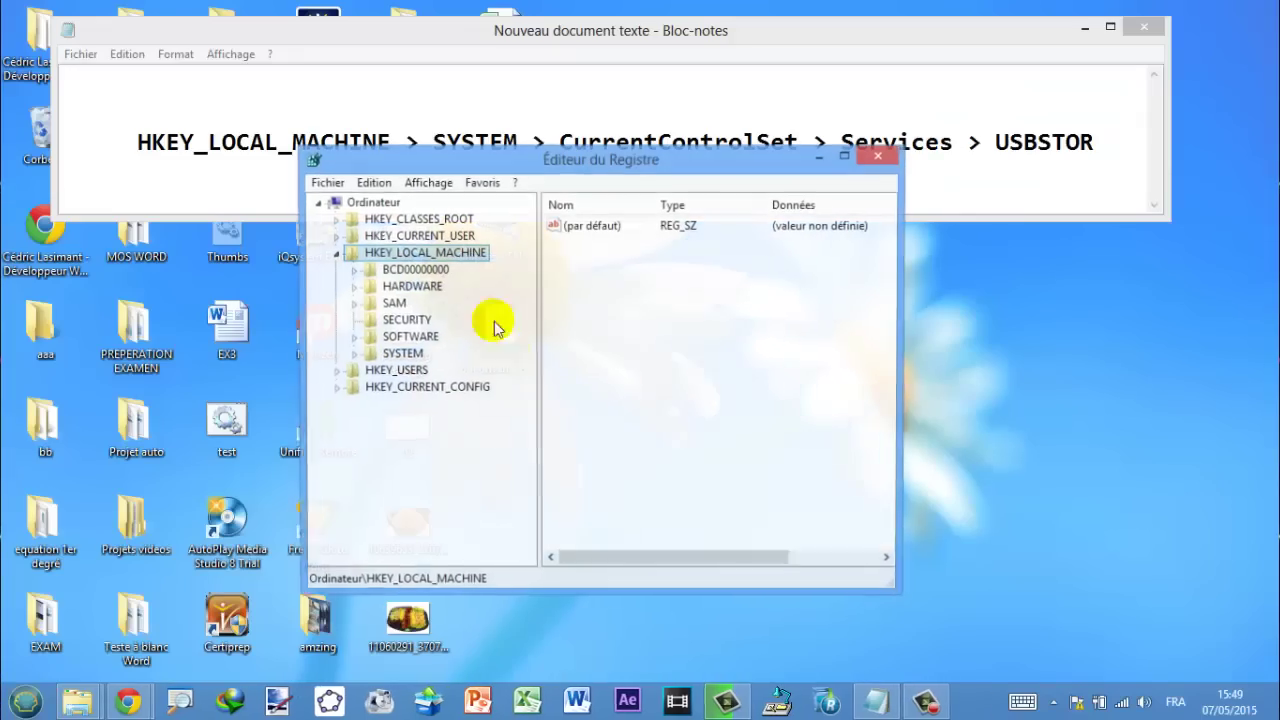
pyautogui.moveTo(553, 170); pyautogui.dragTo(541, 245)
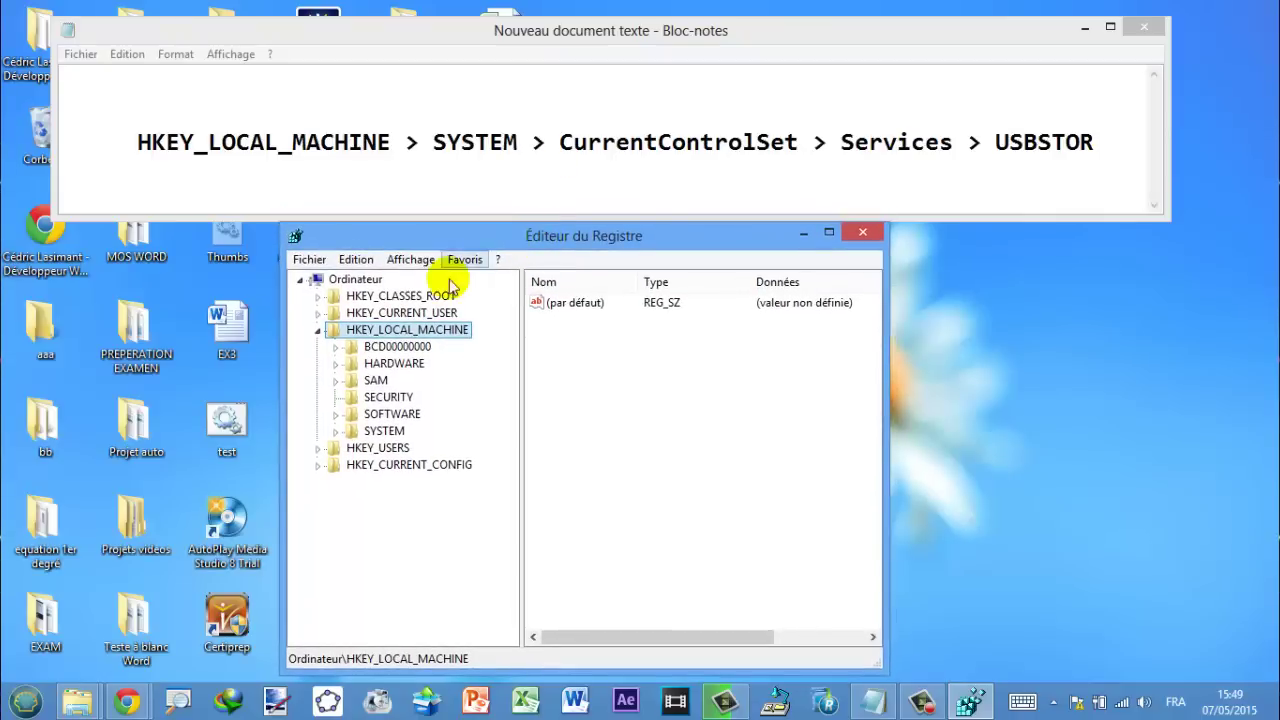
pyautogui.moveTo(497, 249); pyautogui.dragTo(471, 244)
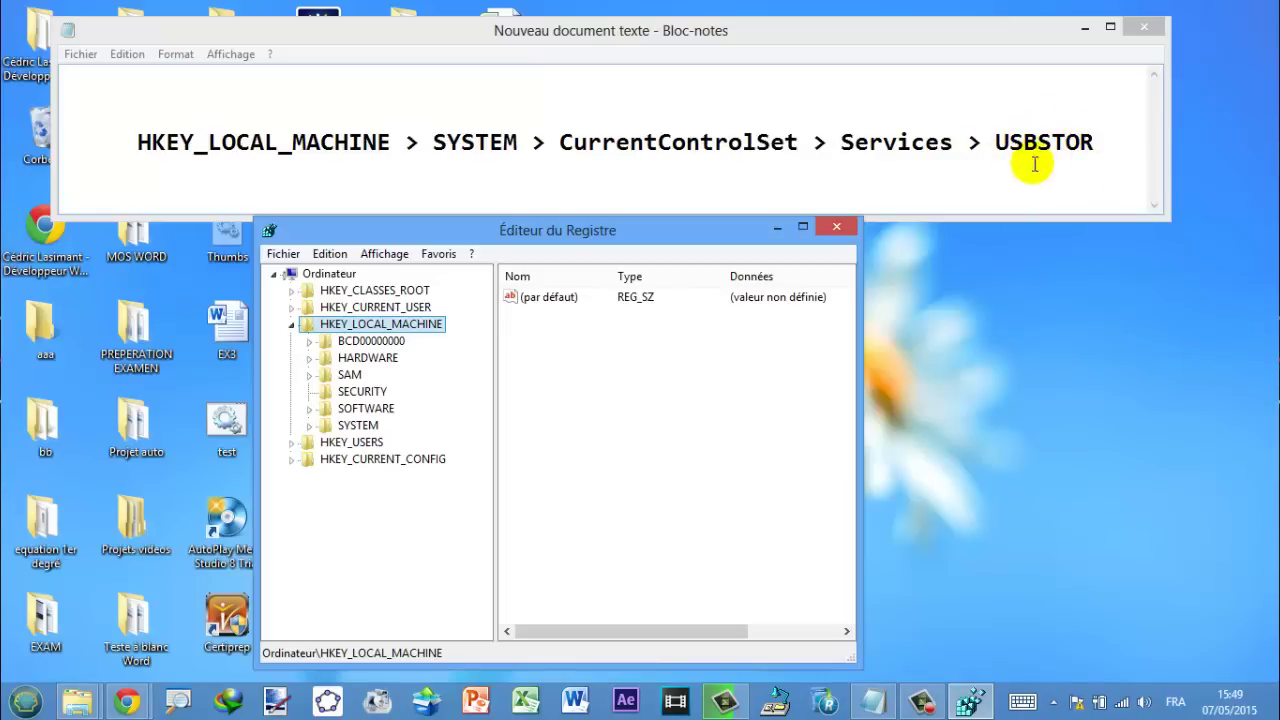
pyautogui.moveTo(350, 232); pyautogui.dragTo(371, 193)
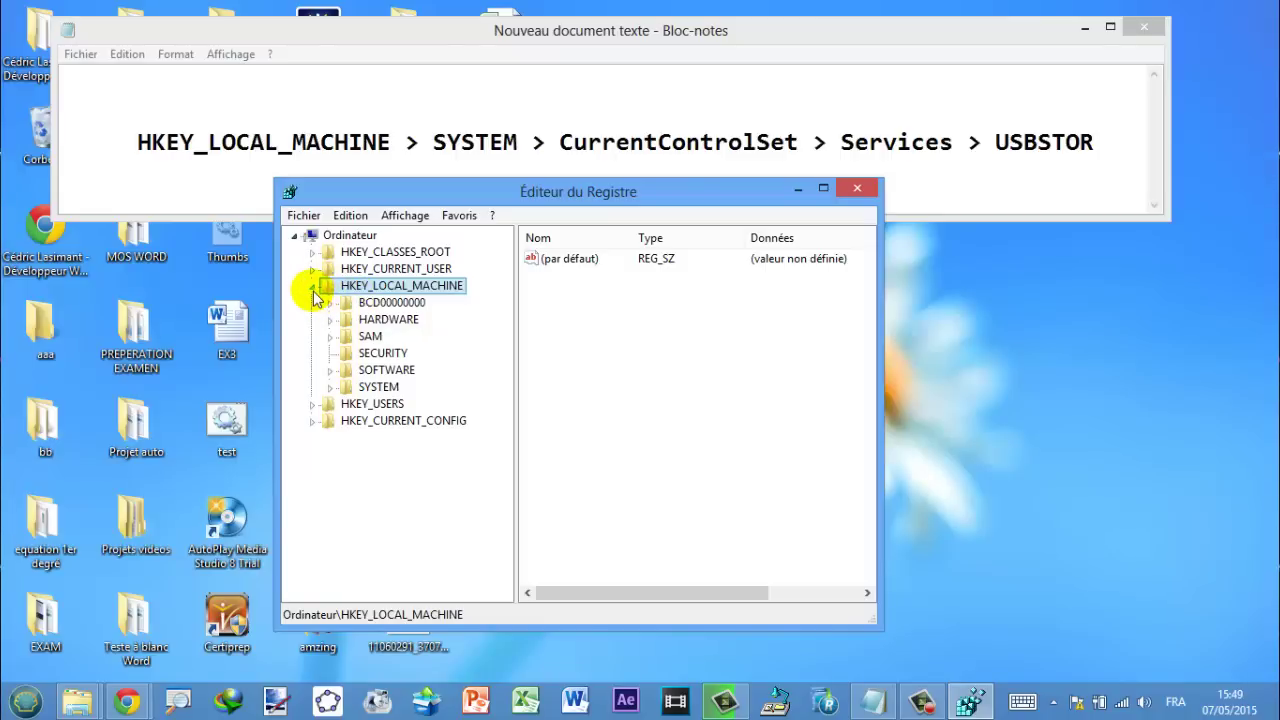
# Expand HKEY_LOCAL_MACHINE > SYSTEM > CurrentControlSet > Services in the registry tree and select the USBSTOR key
pyautogui.click(314, 286)
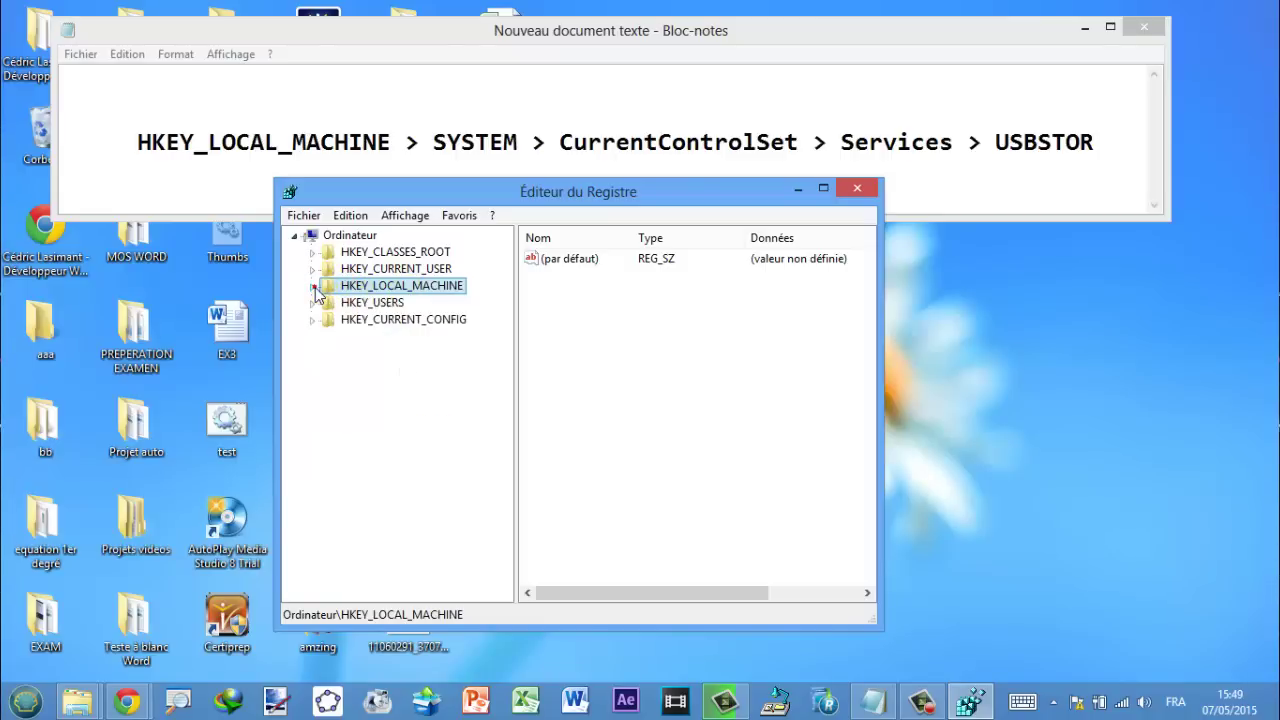
pyautogui.click(314, 287)
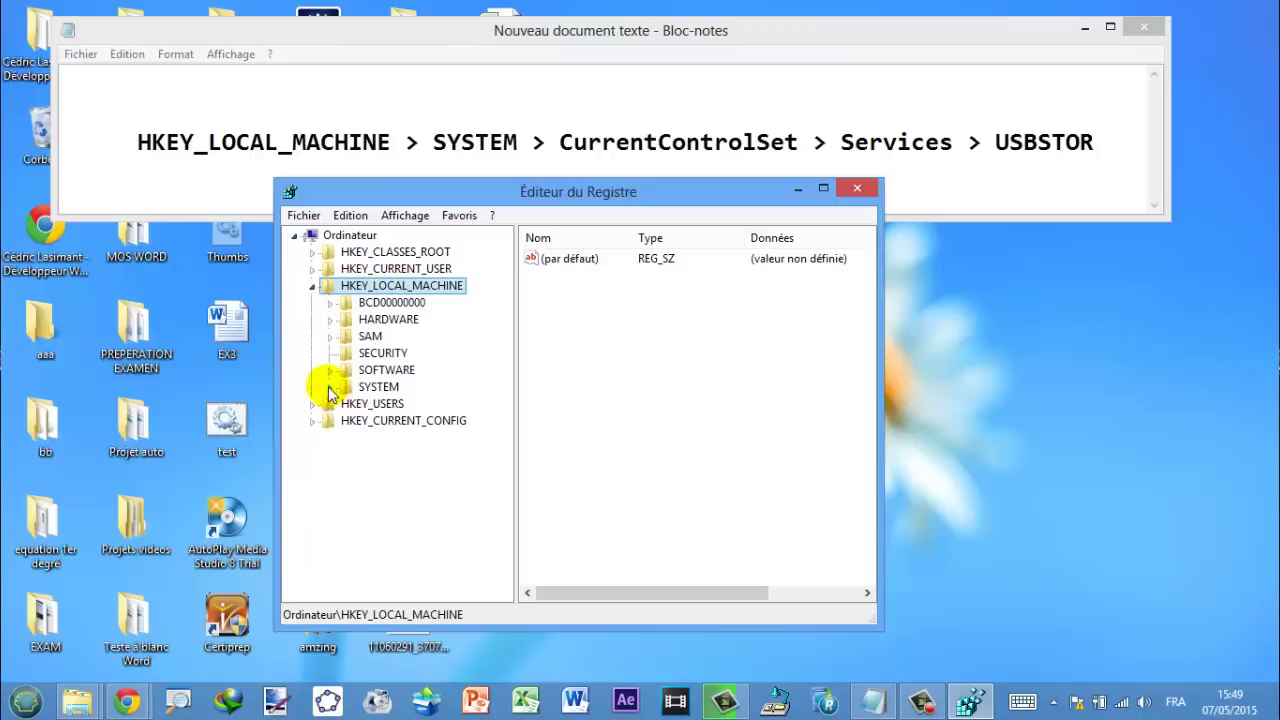
pyautogui.click(332, 389)
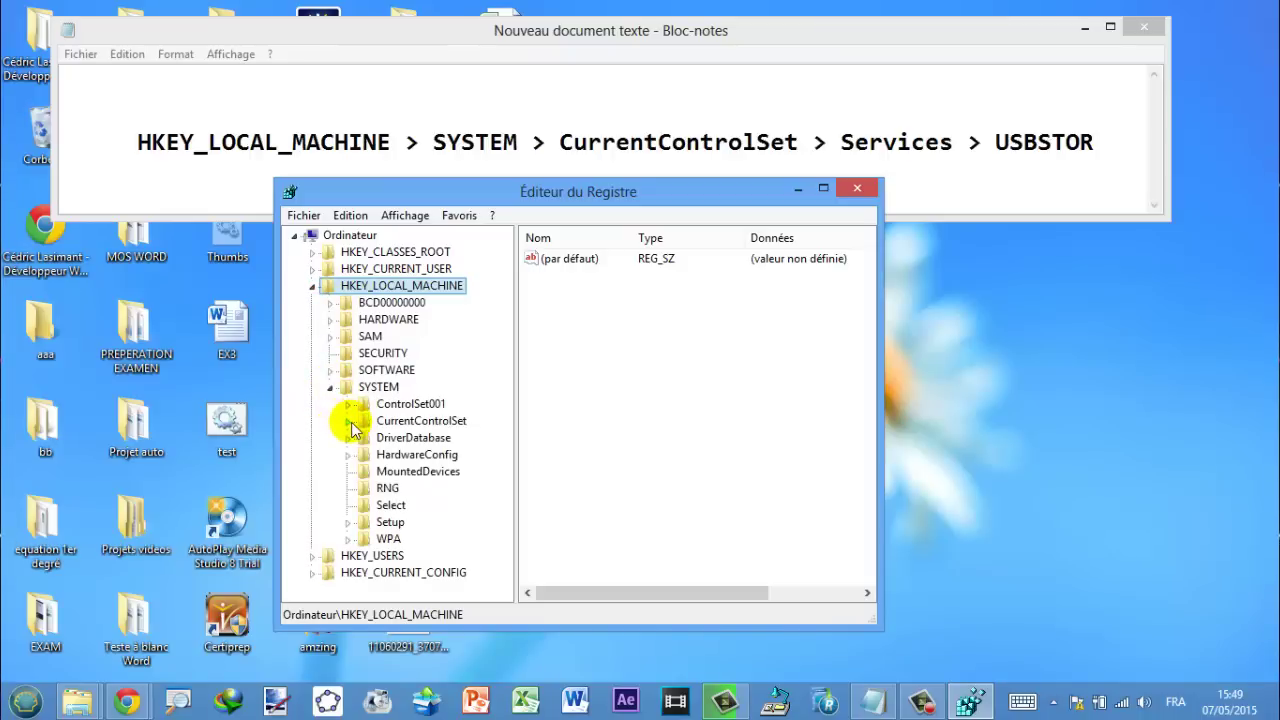
pyautogui.click(349, 422)
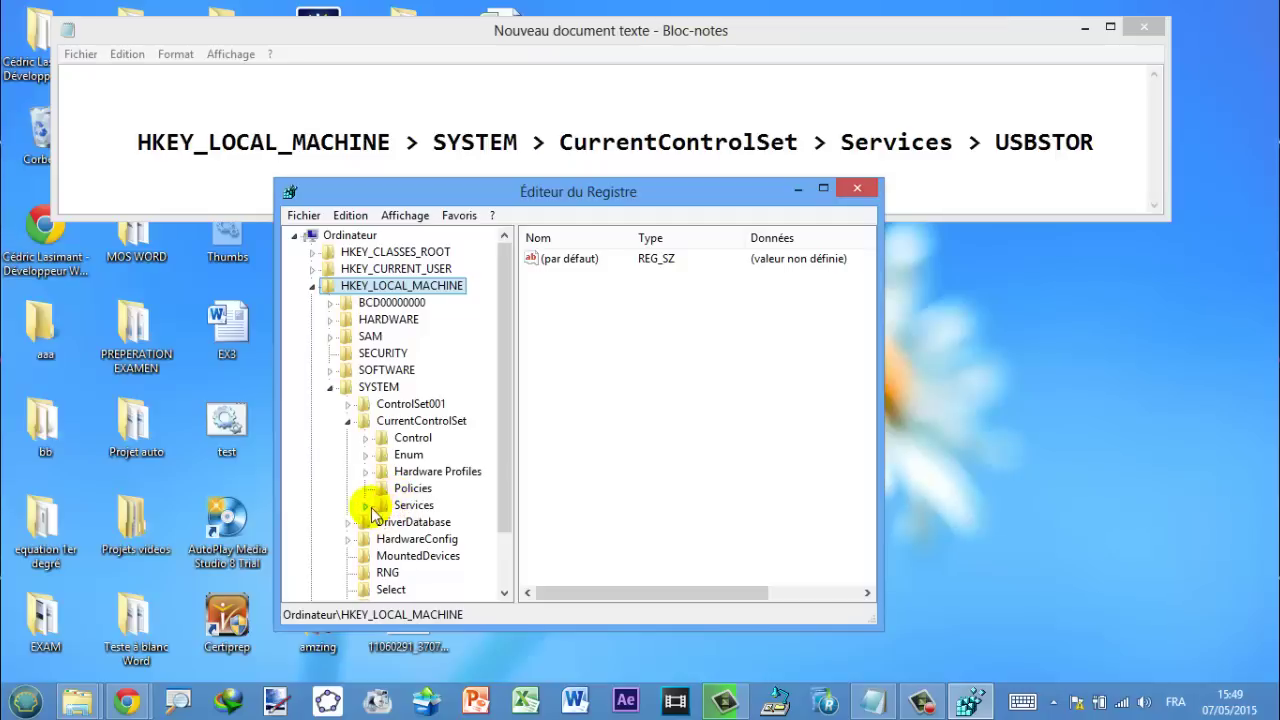
pyautogui.click(369, 508)
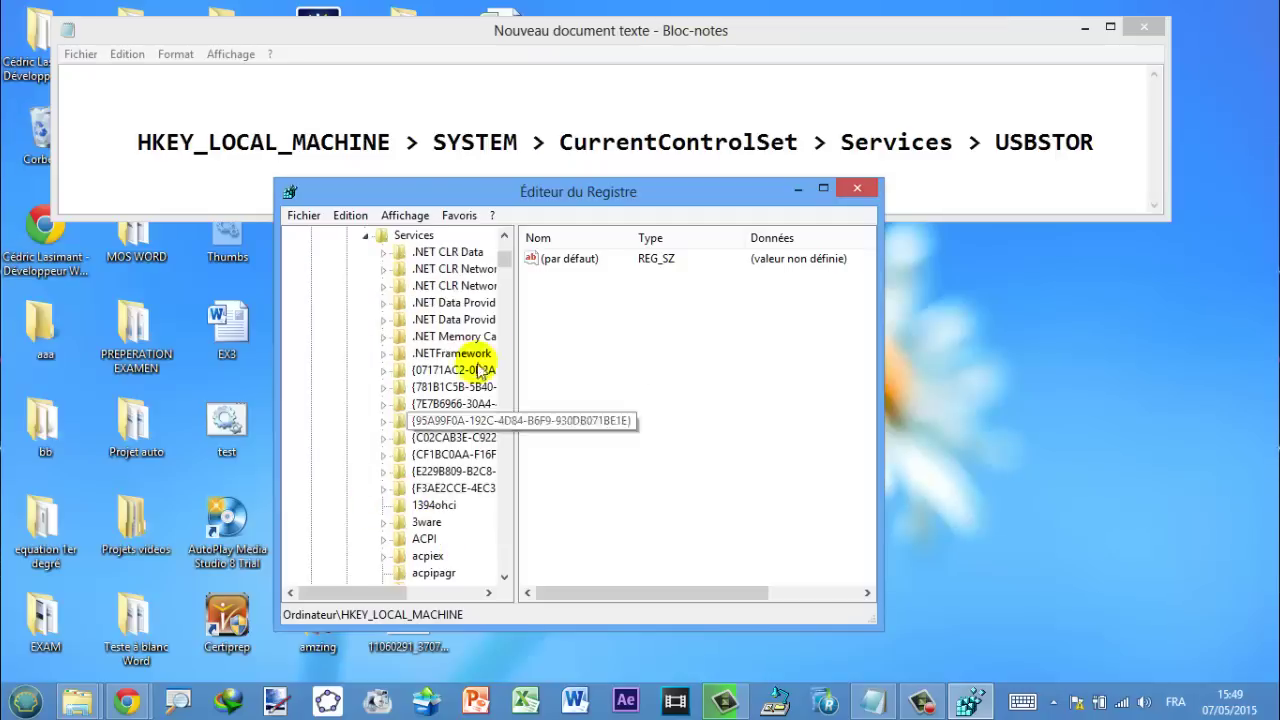
pyautogui.moveTo(504, 256); pyautogui.dragTo(502, 520)
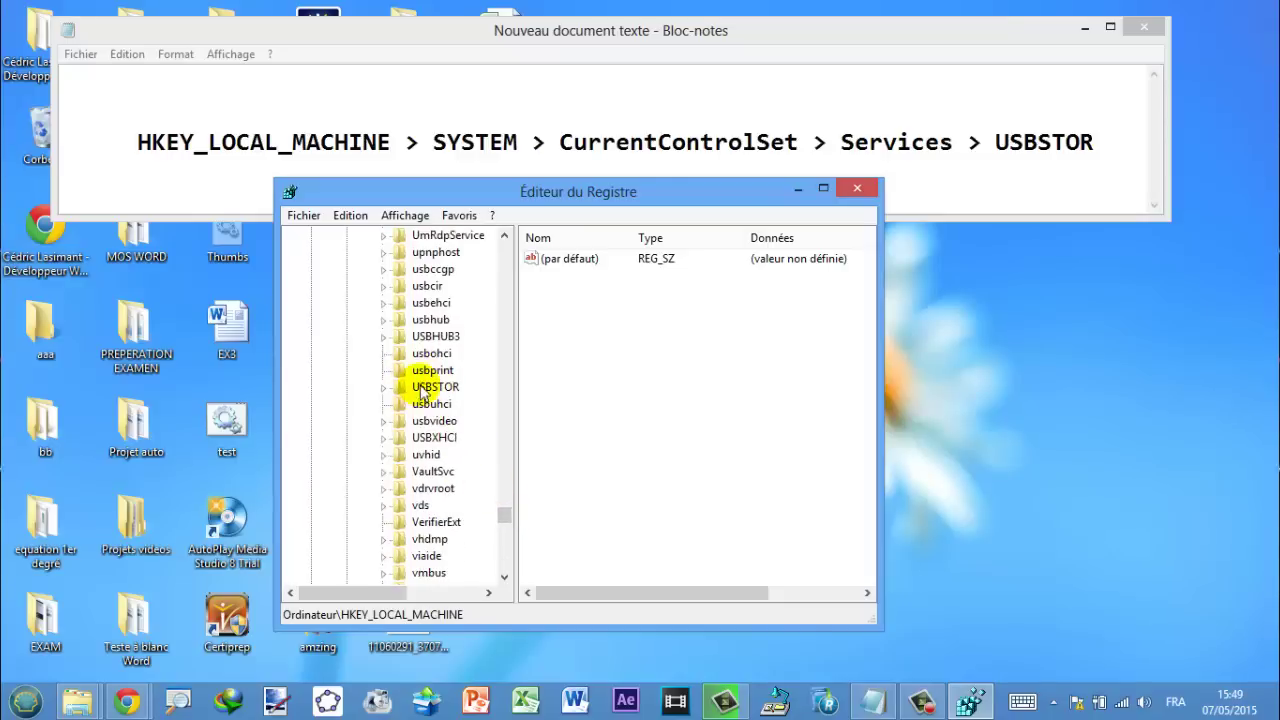
pyautogui.click(250, 388)
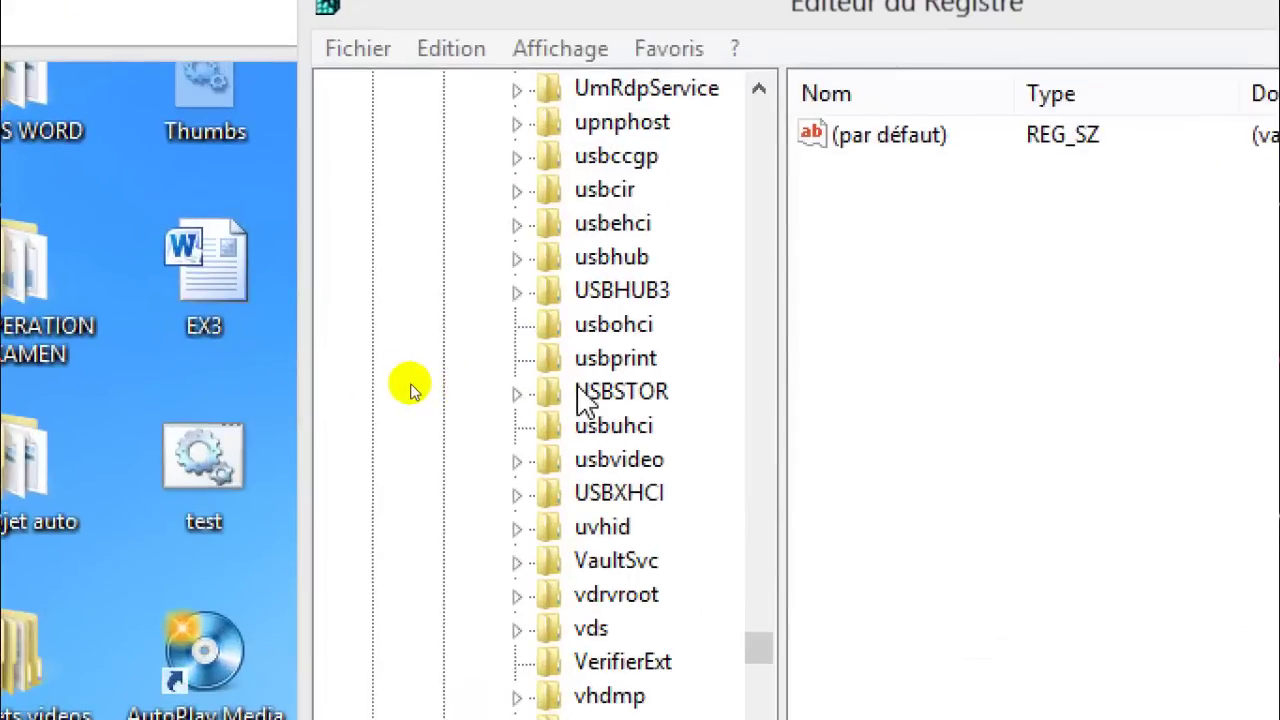
pyautogui.click(617, 391)
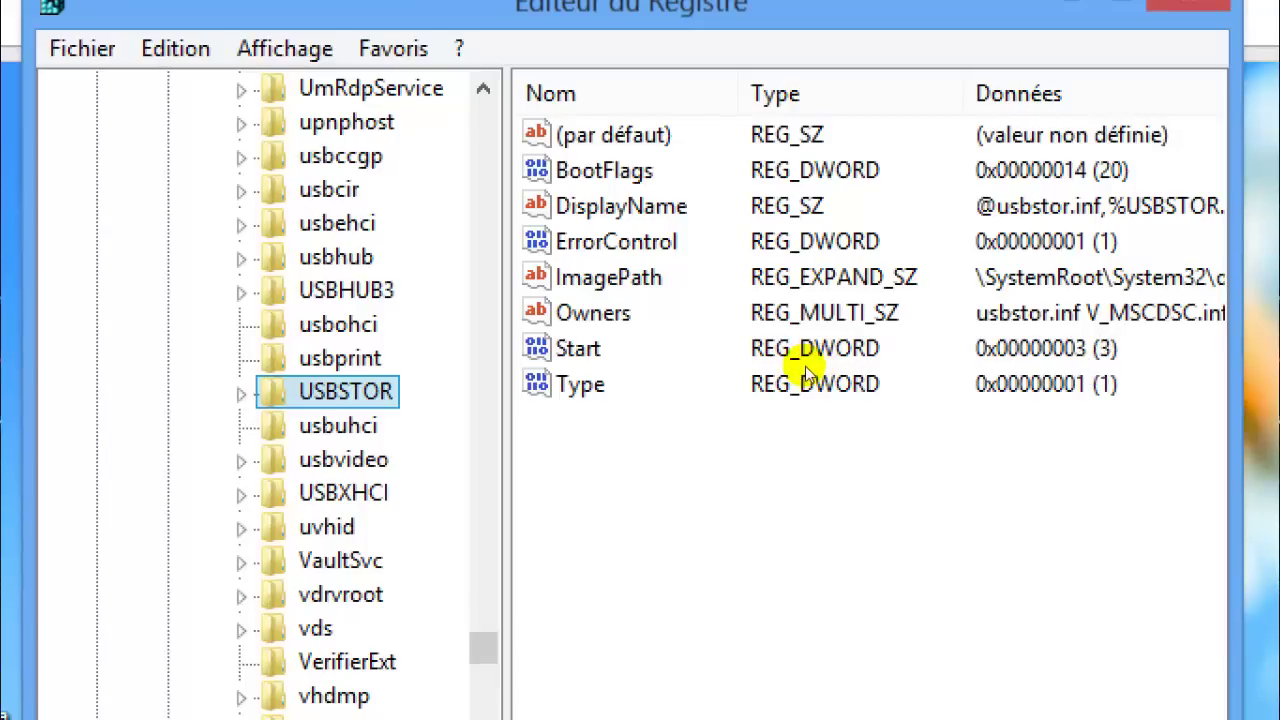
# Set the value data of the USBSTOR key's Start entry to 4
pyautogui.click(806, 364)
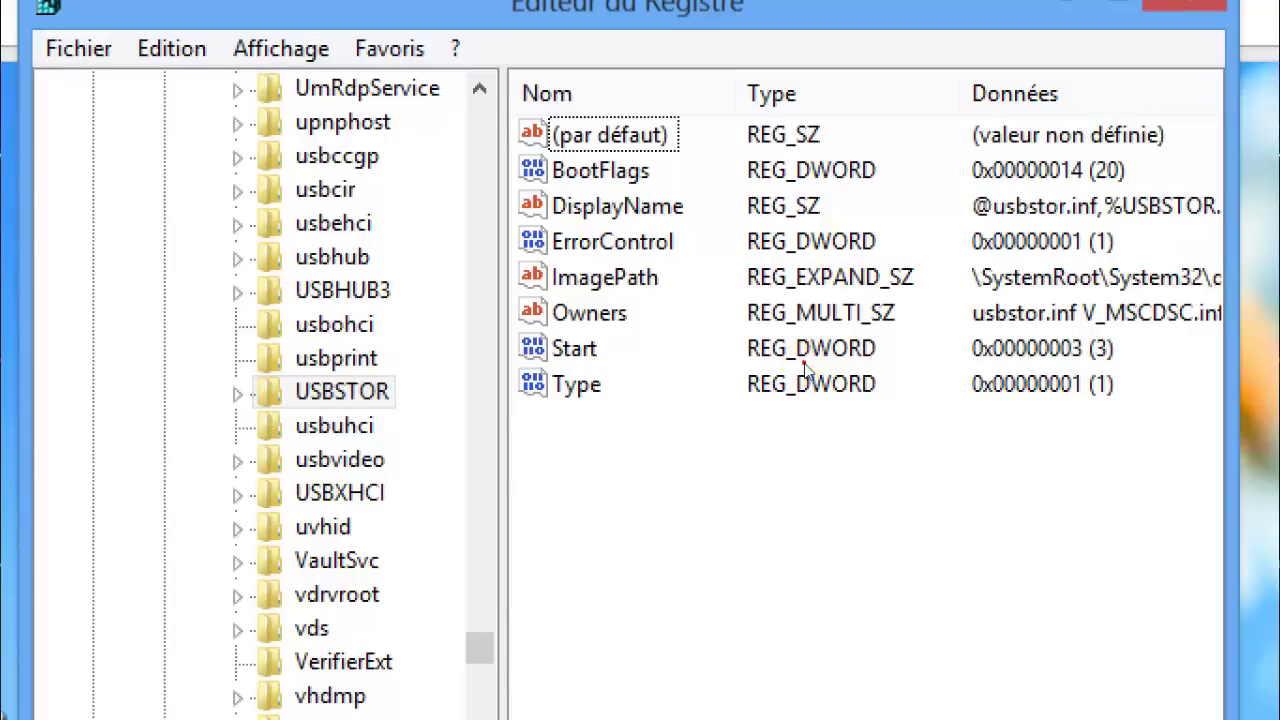
pyautogui.click(572, 356)
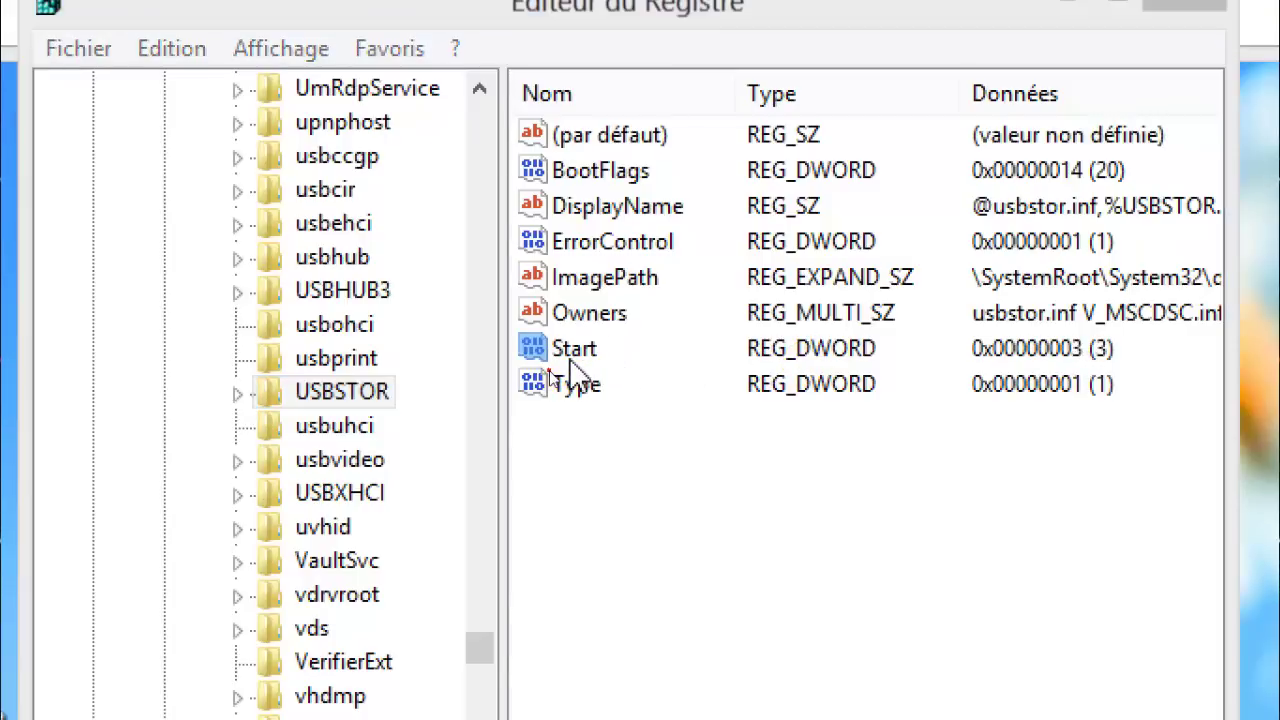
pyautogui.doubleClick(571, 362)
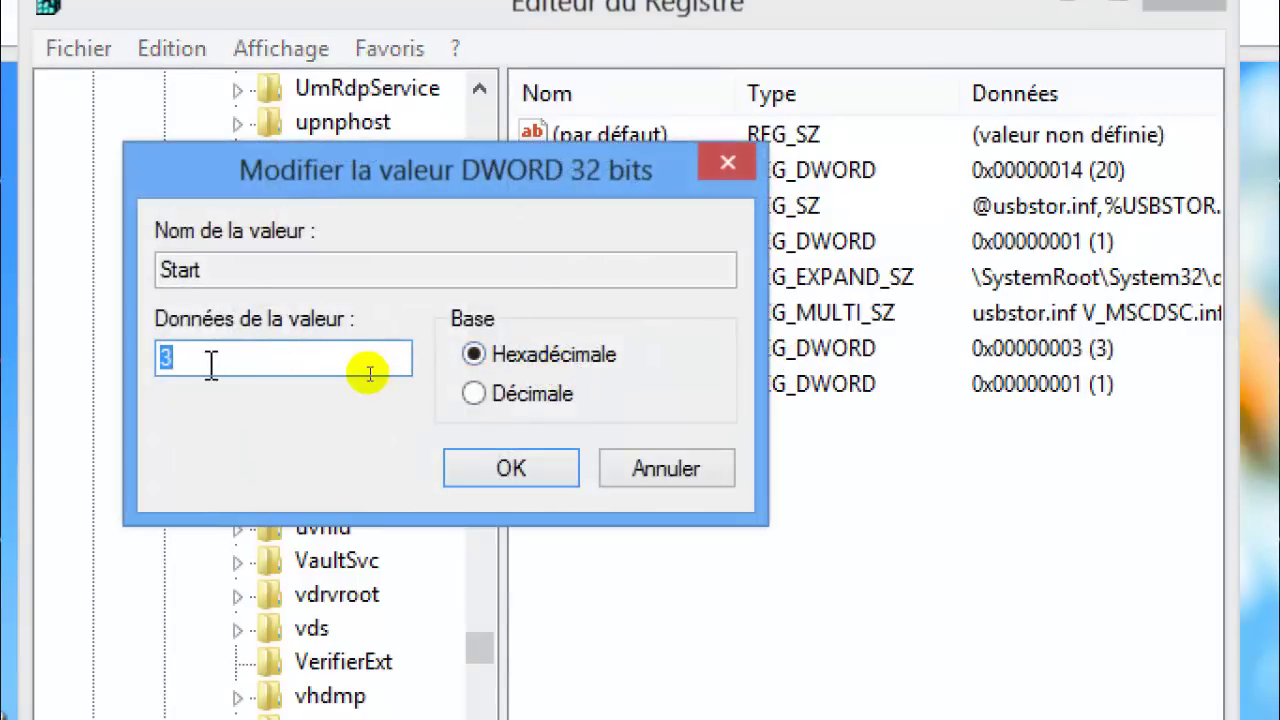
pyautogui.press('BackSpace')
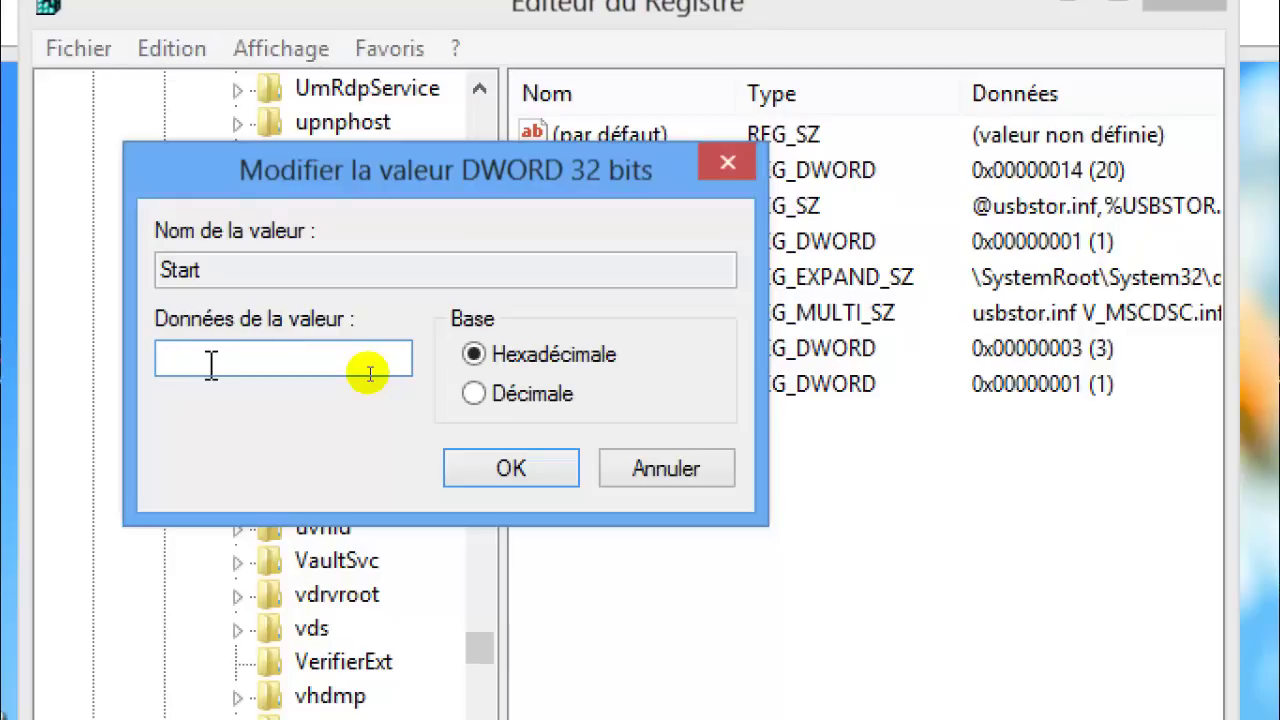
pyautogui.write('4')
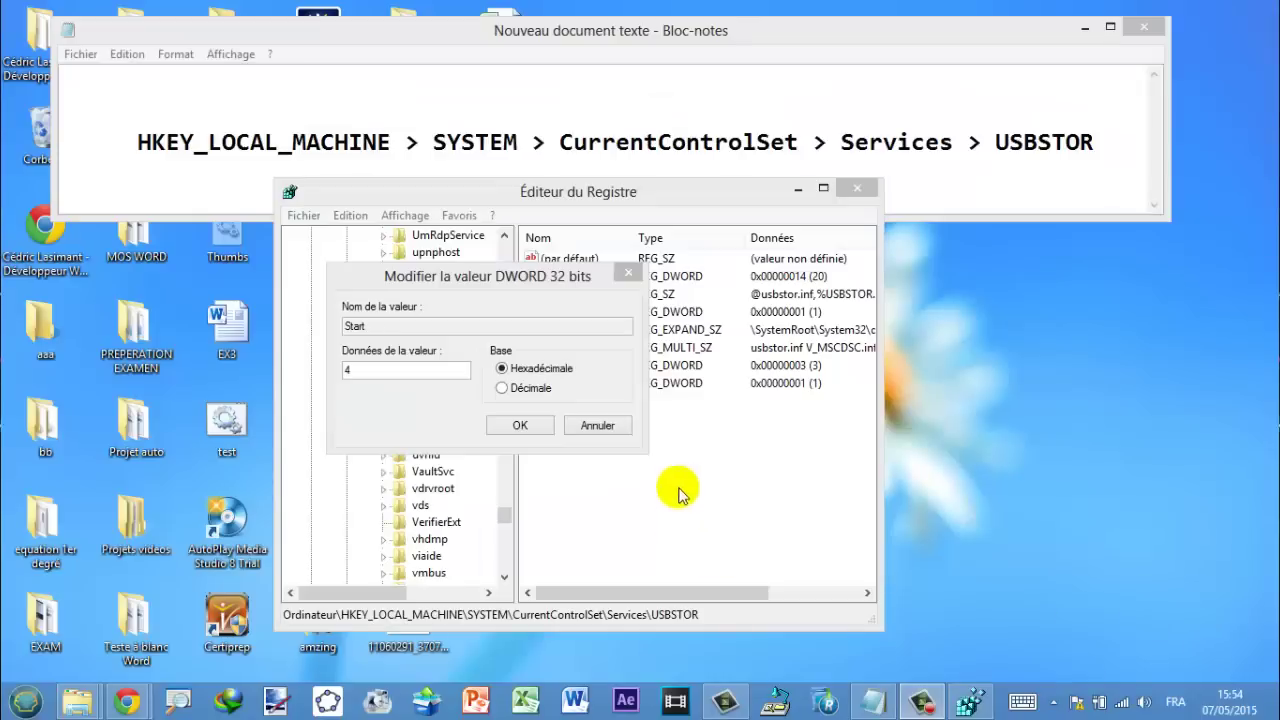
pyautogui.click(468, 276)
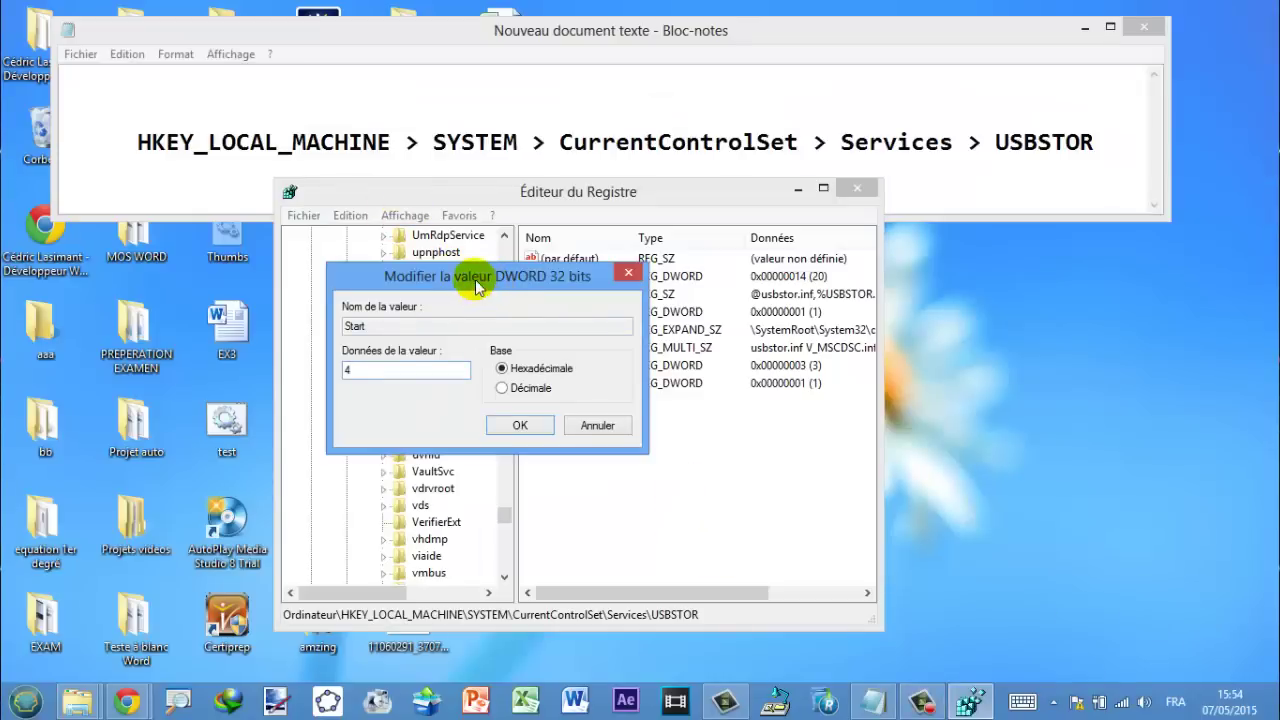
pyautogui.moveTo(470, 276); pyautogui.dragTo(507, 277)
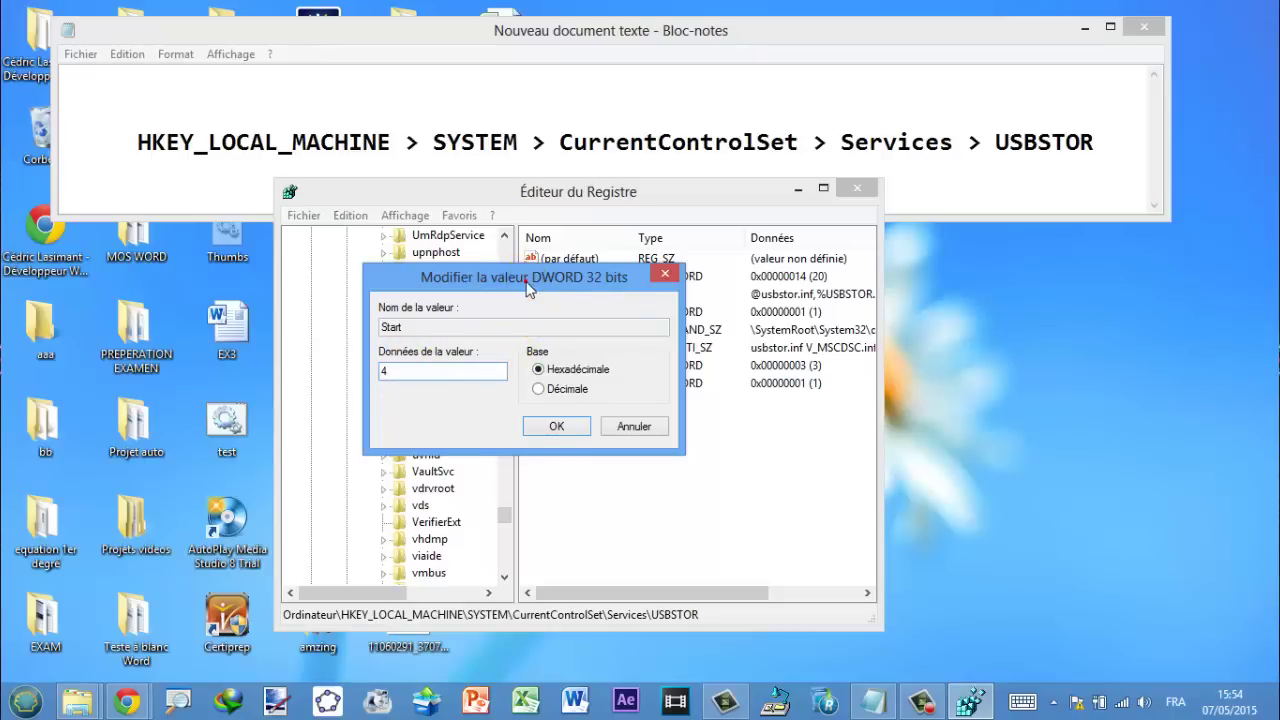
pyautogui.moveTo(527, 284); pyautogui.dragTo(601, 341)
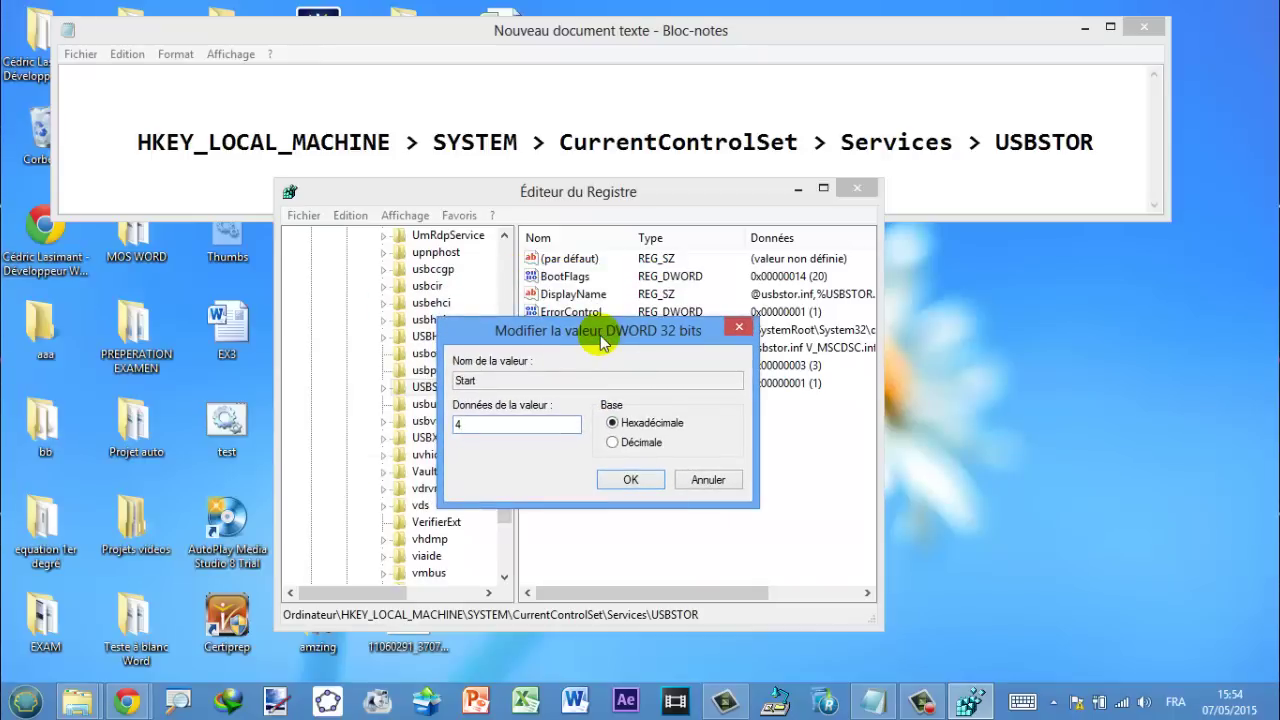